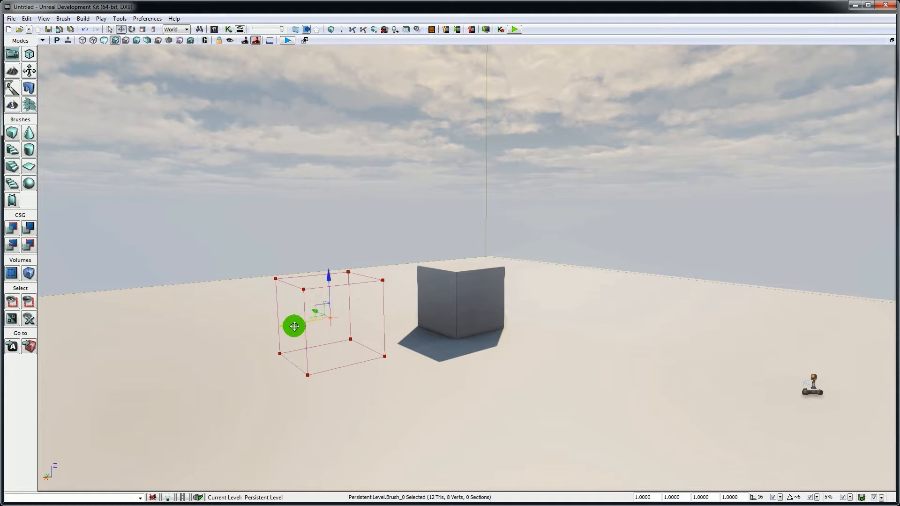
Create a new blank level and discard the unsaved changes in the current level
mouse_move(292, 326)
left_mouse_down()
mouse_move(440, 291)
mouse_move(432, 298)
left_mouse_up()
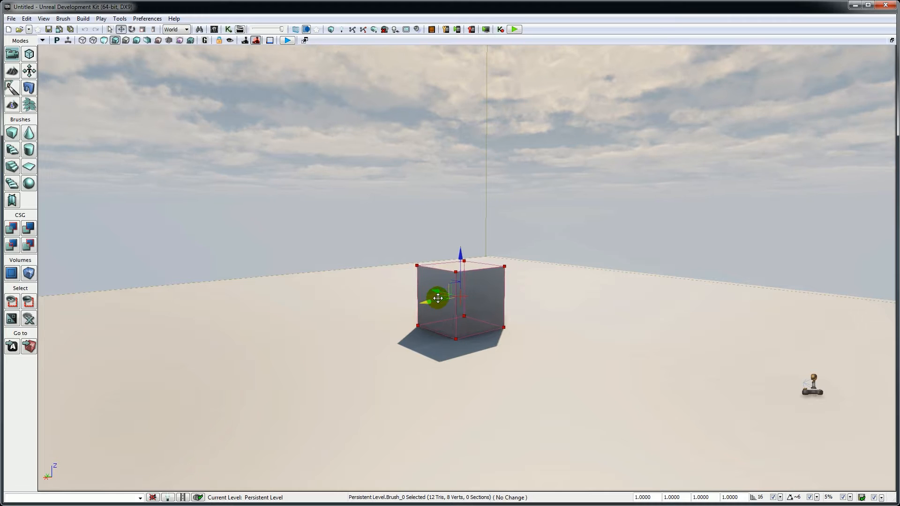
left_click(10, 29)
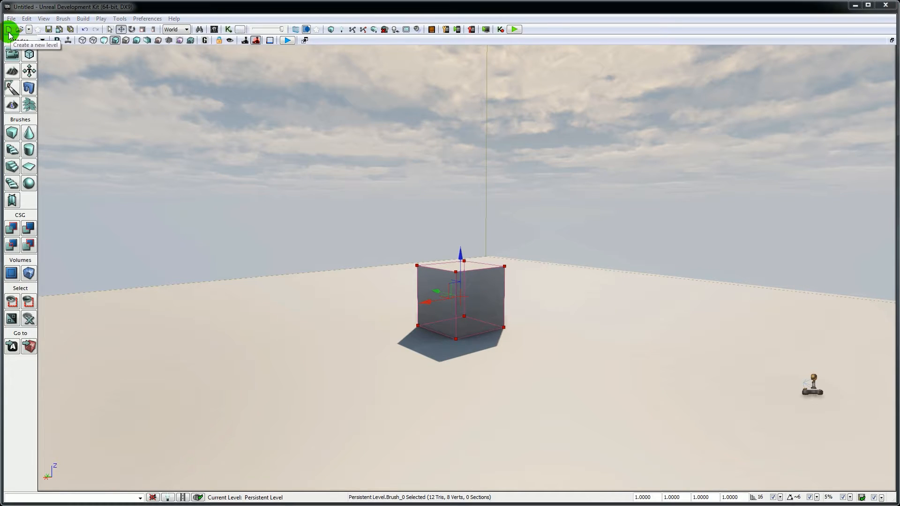
left_click(355, 320)
left_click(464, 338)
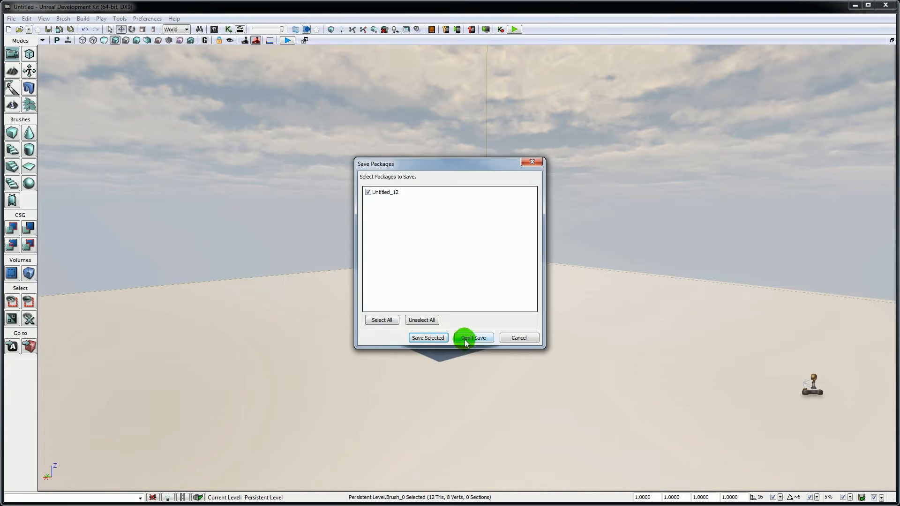
left_click(477, 331)
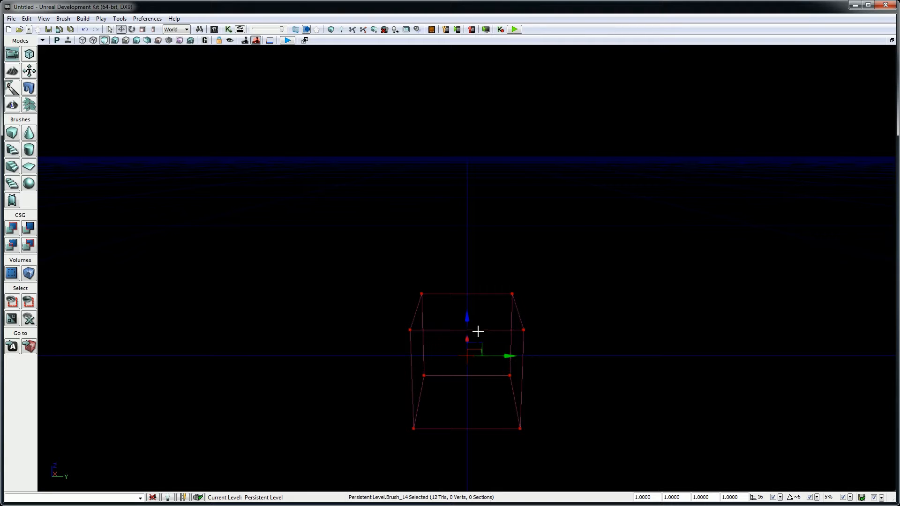
Change the builder brush to a cone, a cylinder, and back to a cube
mouse_move(477, 331)
right_mouse_down()
mouse_move(477, 374)
mouse_move(478, 344)
right_mouse_up()
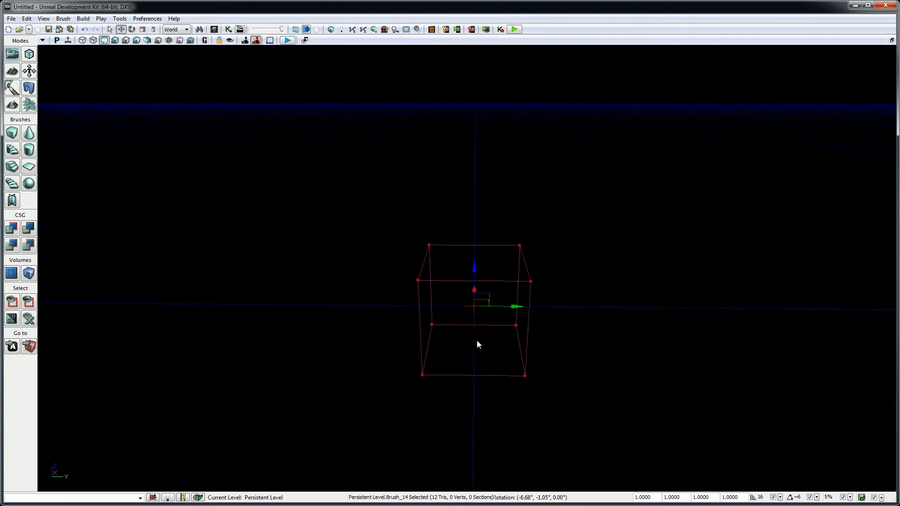
mouse_move(478, 344)
middle_mouse_down()
mouse_move(472, 319)
mouse_move(526, 245)
mouse_move(404, 266)
mouse_move(377, 226)
middle_mouse_up()
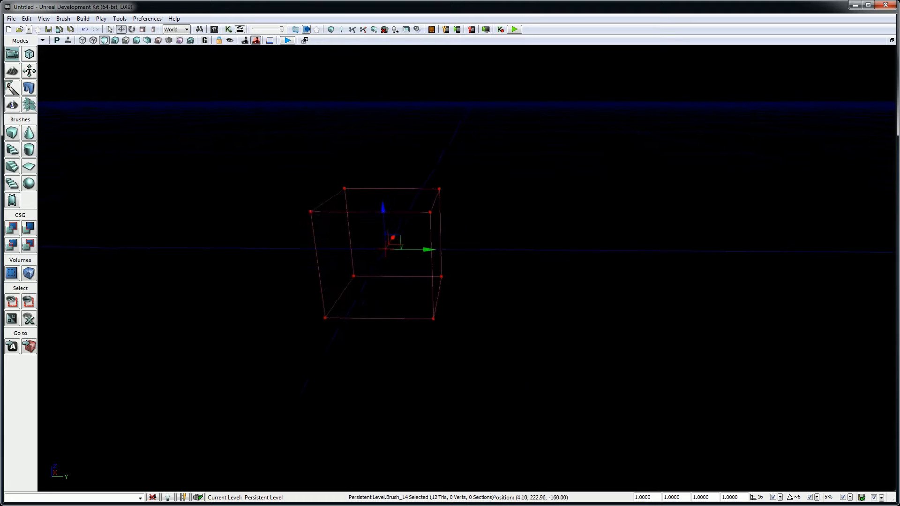
middle_click_drag(583, 416, 597, 447)
mouse_move(596, 448)
right_mouse_down()
mouse_move(583, 405)
mouse_move(584, 417)
right_mouse_up()
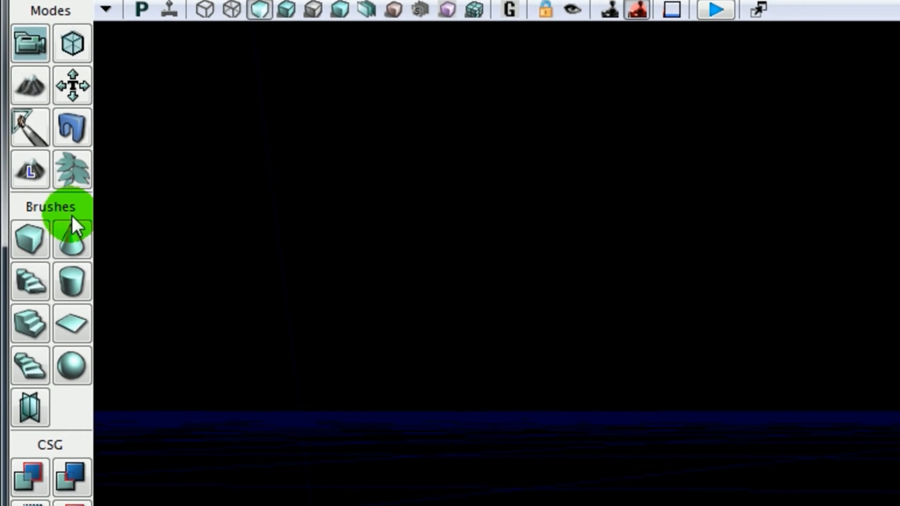
left_click(76, 241)
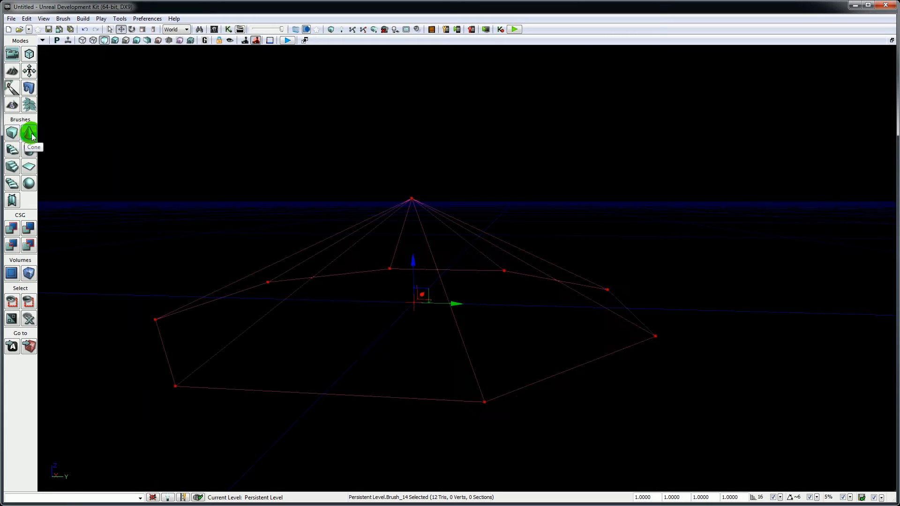
left_click(28, 150)
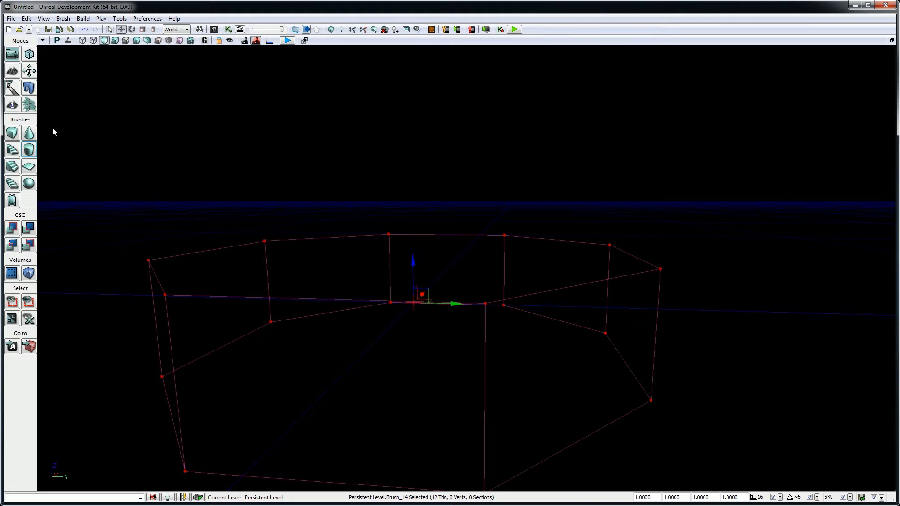
left_click(24, 147)
left_click(14, 135)
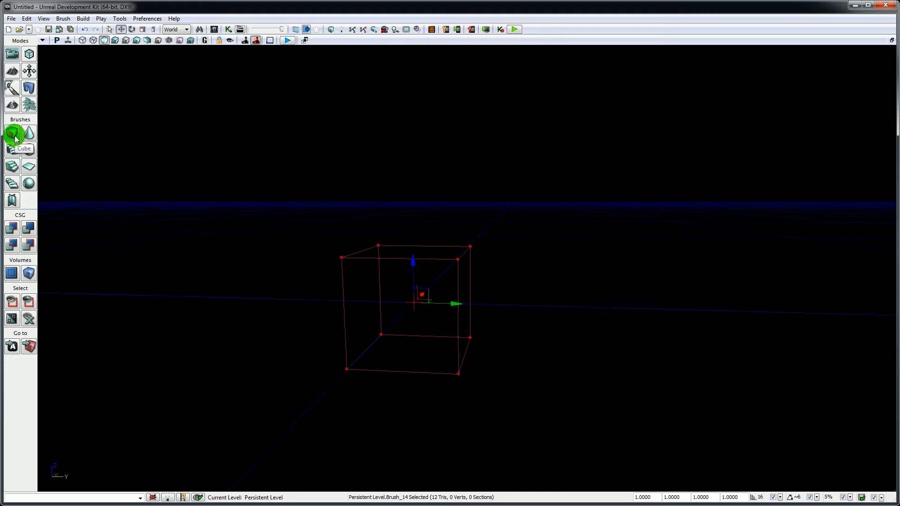
Set the cube builder brush's X size to 512 and its Y size to 1024
right_click_drag(452, 330, 481, 341)
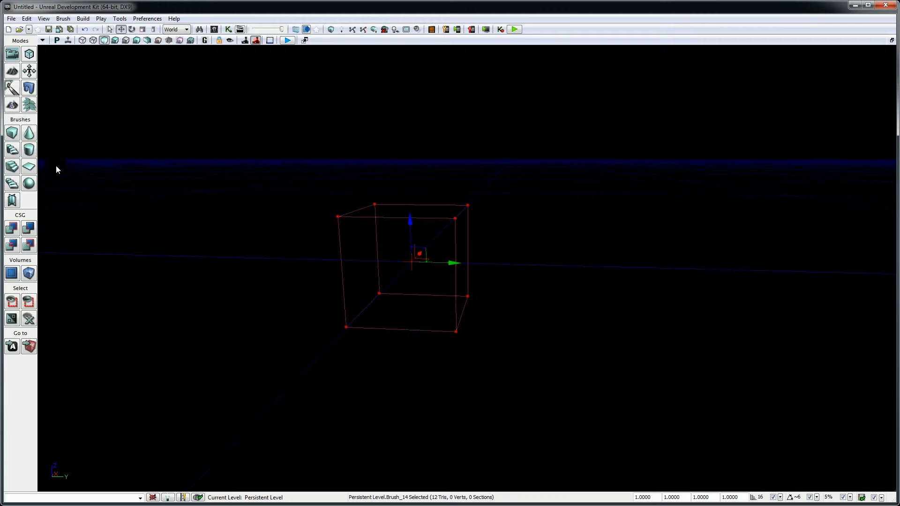
right_click(11, 135)
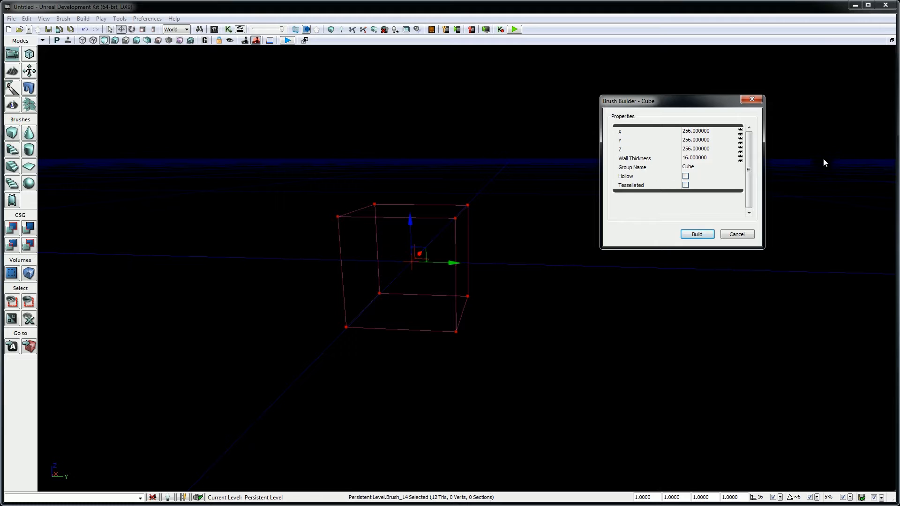
left_click_drag(649, 107, 650, 119)
left_click(684, 148)
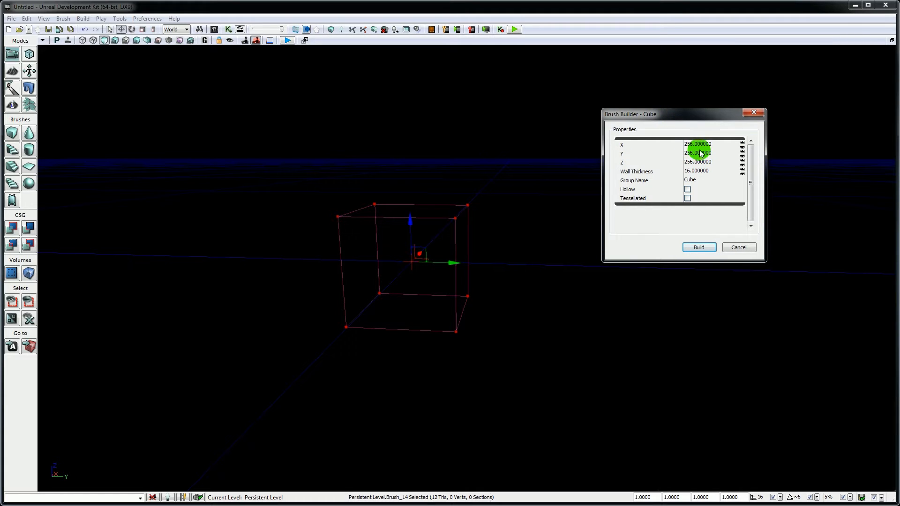
left_click(700, 144)
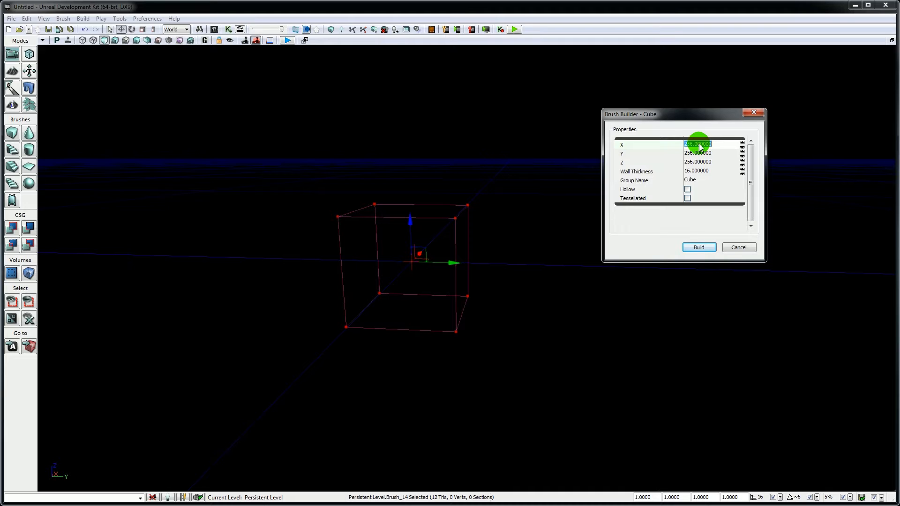
type("5")
key("Return")
left_click(700, 146)
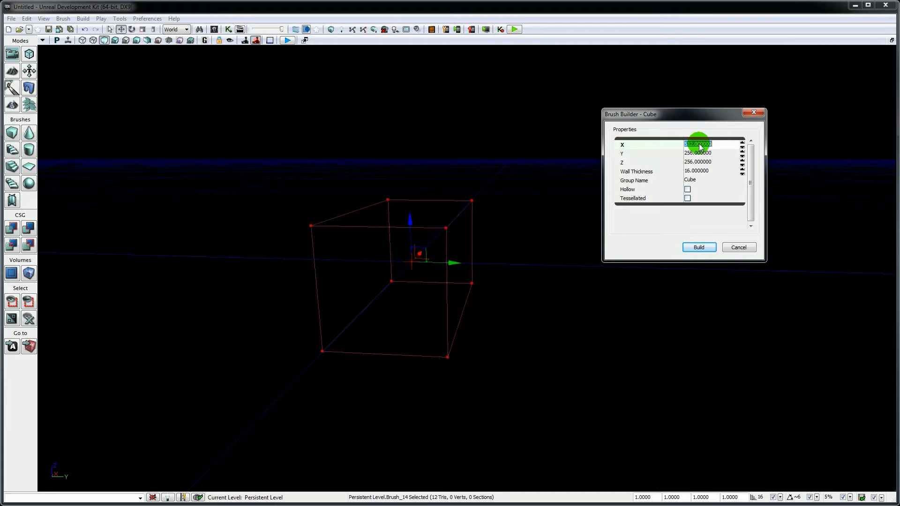
left_click(700, 156)
type("1024")
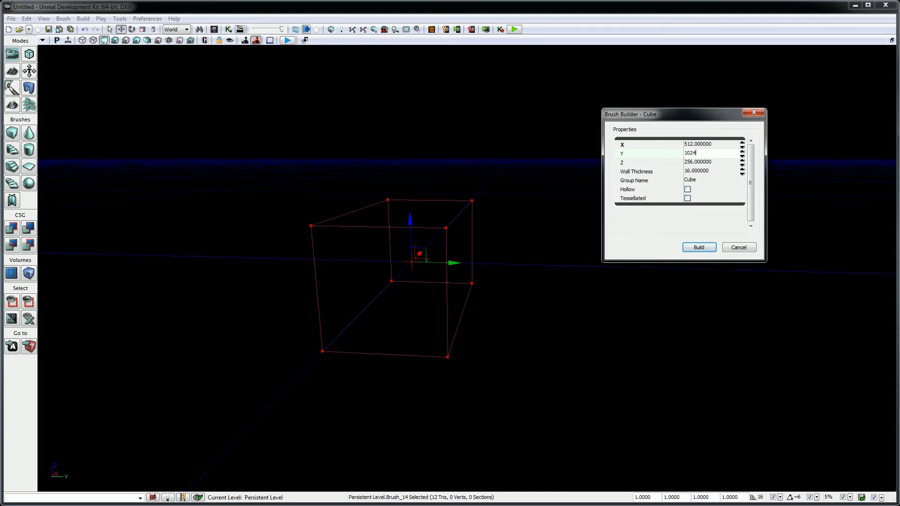
key("Return")
left_click(699, 156)
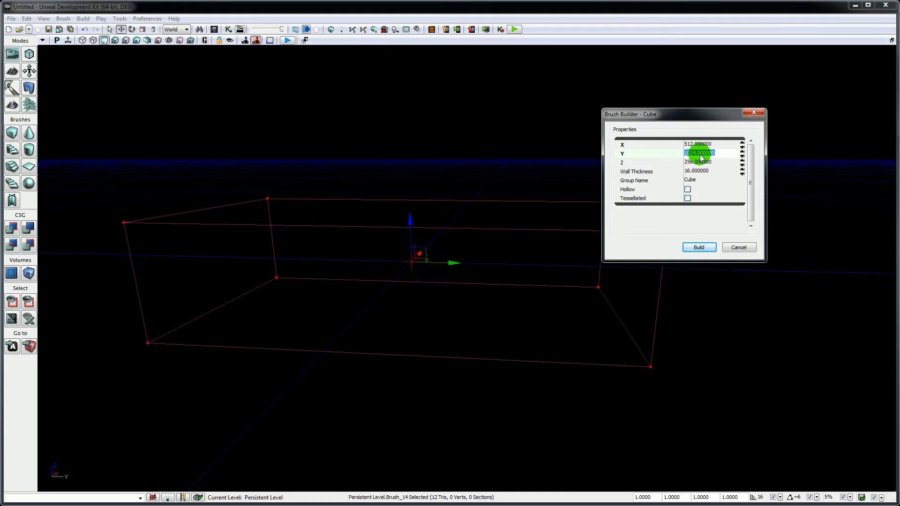
Set the cube builder brush's X and Y sizes back to 256 and close the brush properties
left_click(698, 145)
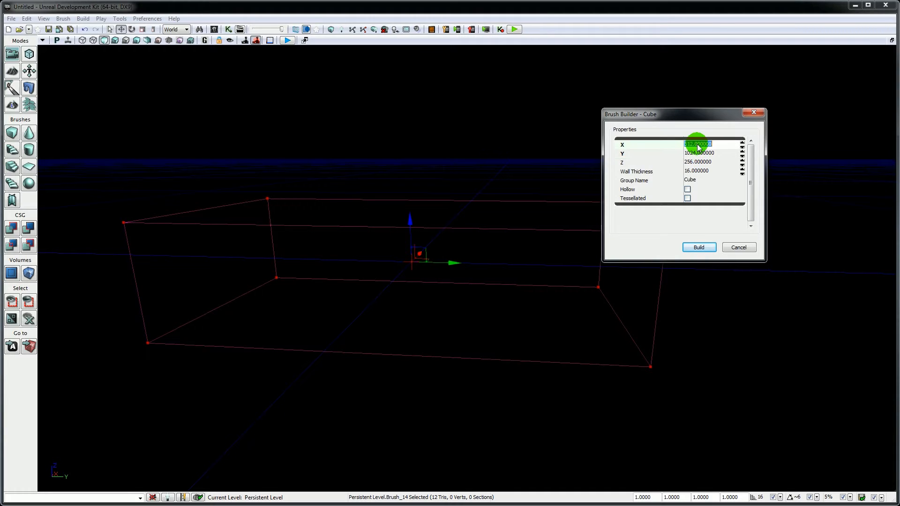
type("256")
key("Tab")
type("25")
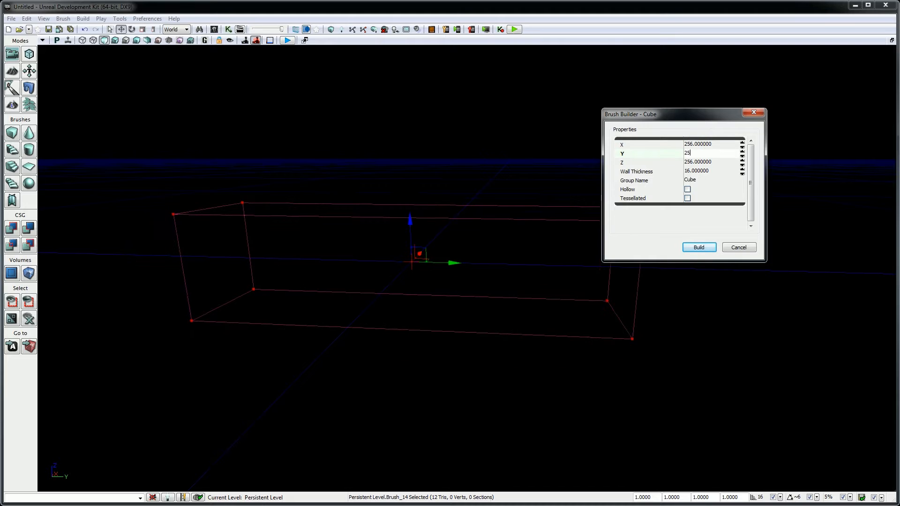
key("Return")
left_click(698, 147)
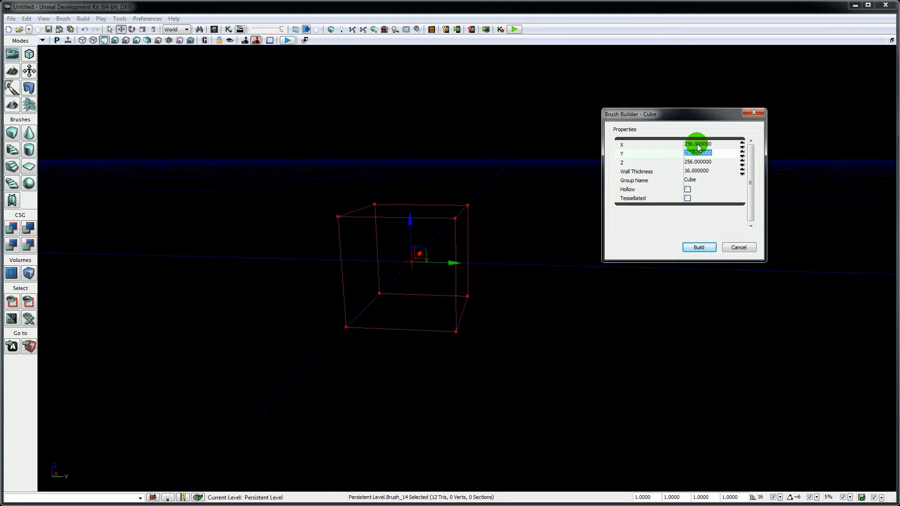
left_click(730, 248)
Add a solid cube at the builder brush's position with CSG Add
mouse_move(674, 286)
right_mouse_down()
mouse_move(592, 312)
mouse_move(697, 284)
right_mouse_up()
right_click_drag(517, 280, 570, 266)
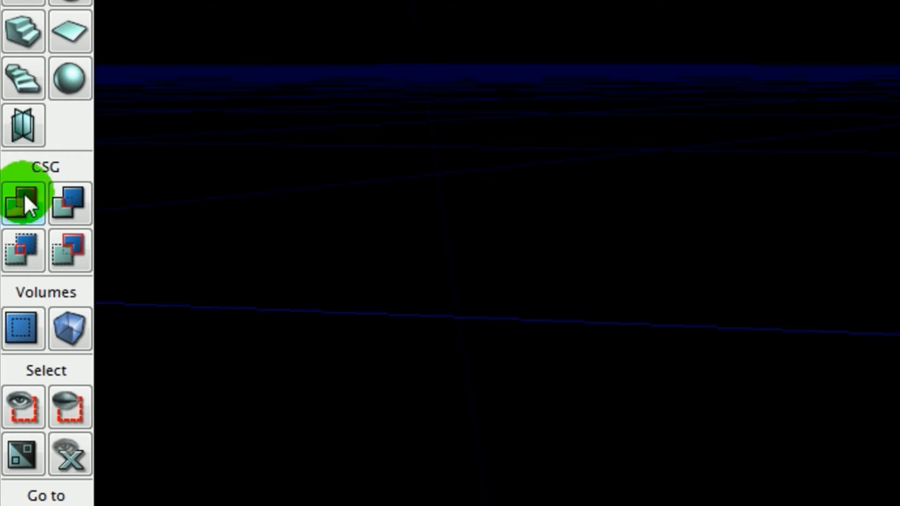
left_click(66, 195)
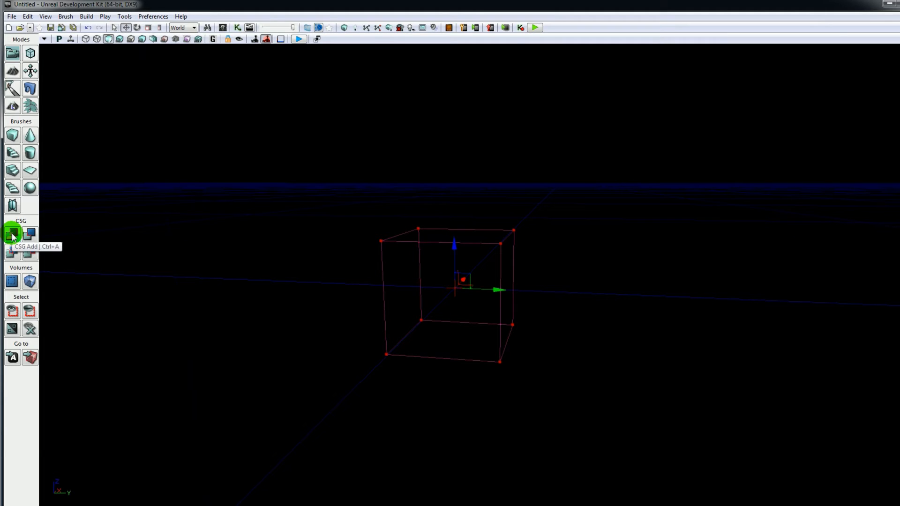
left_click(13, 235)
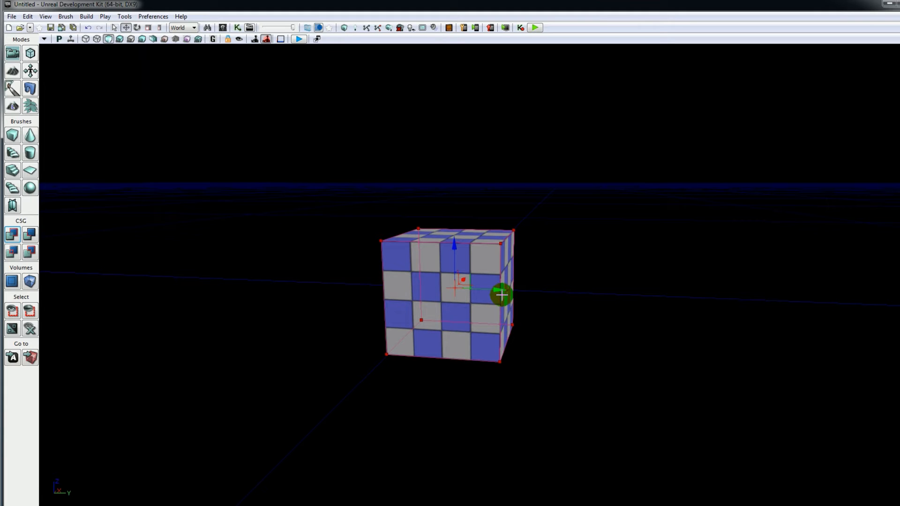
Move the builder brush along Y and up to overlap the cube's upper corner, and cut that corner away with CSG Subtract
mouse_move(495, 289)
left_mouse_down()
mouse_move(589, 293)
mouse_move(549, 298)
left_mouse_up()
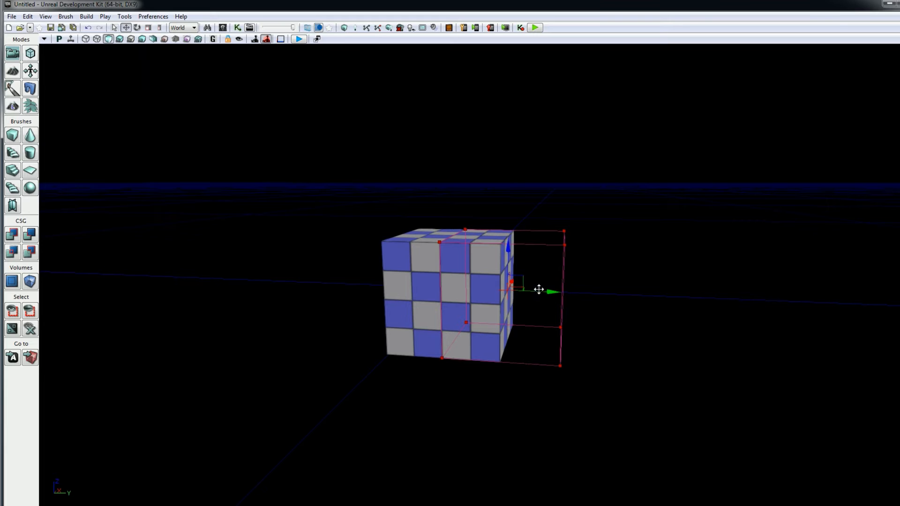
left_click_drag(507, 247, 509, 193)
left_click(30, 230)
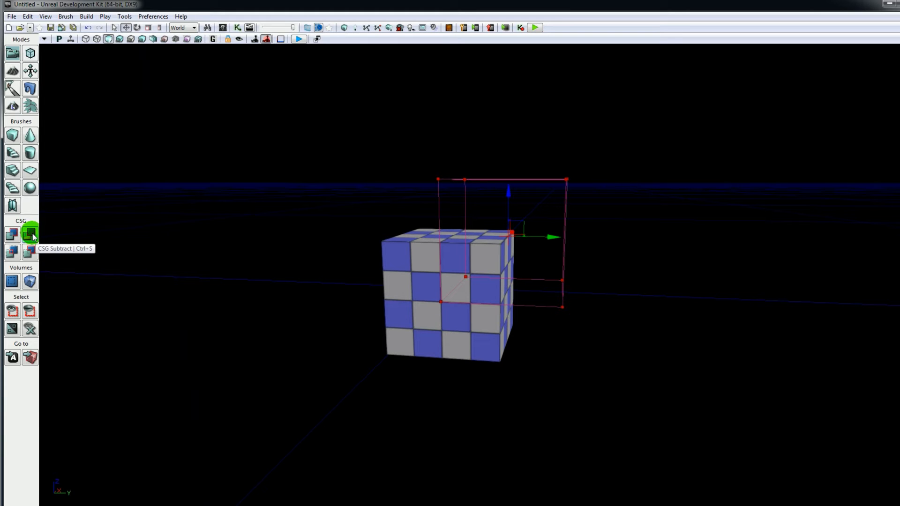
left_click(30, 235)
left_click(440, 238)
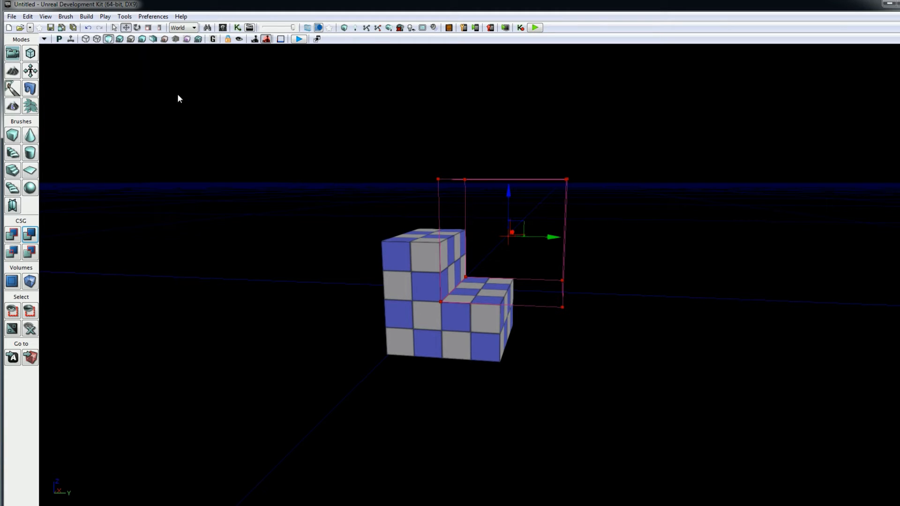
Show the level in Brush Wireframe and move the builder brush along the Y axis, clear of the other two brushes
left_click(86, 40)
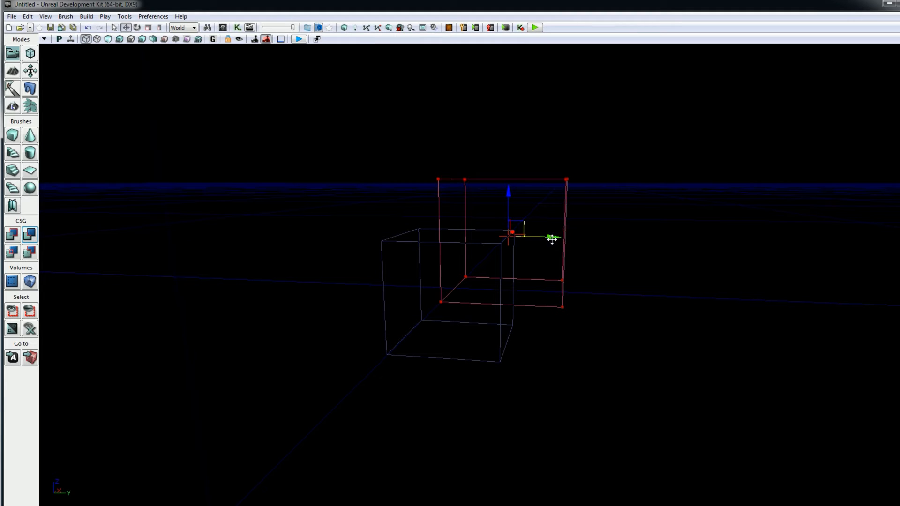
left_click_drag(553, 239, 720, 248)
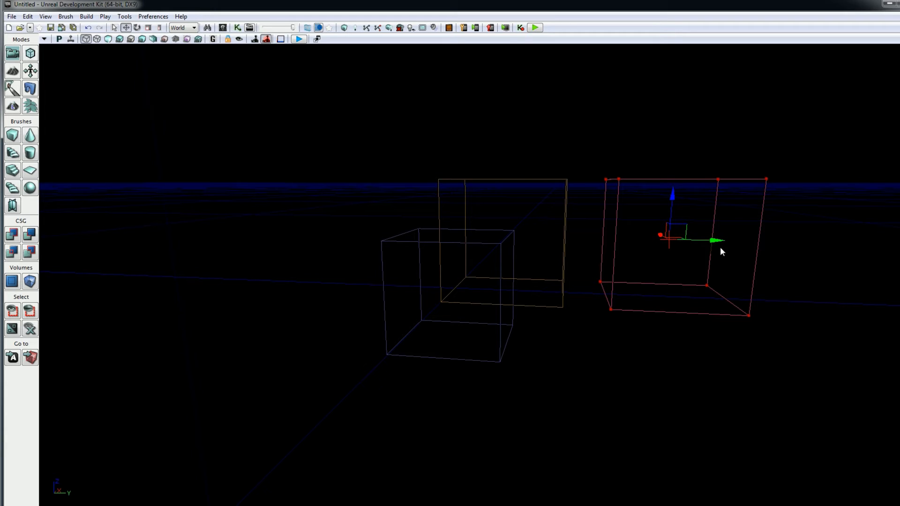
Select the additive and subtractive cube brushes, comparing how they appear in Brush Wireframe and Unlit views
left_click(480, 242)
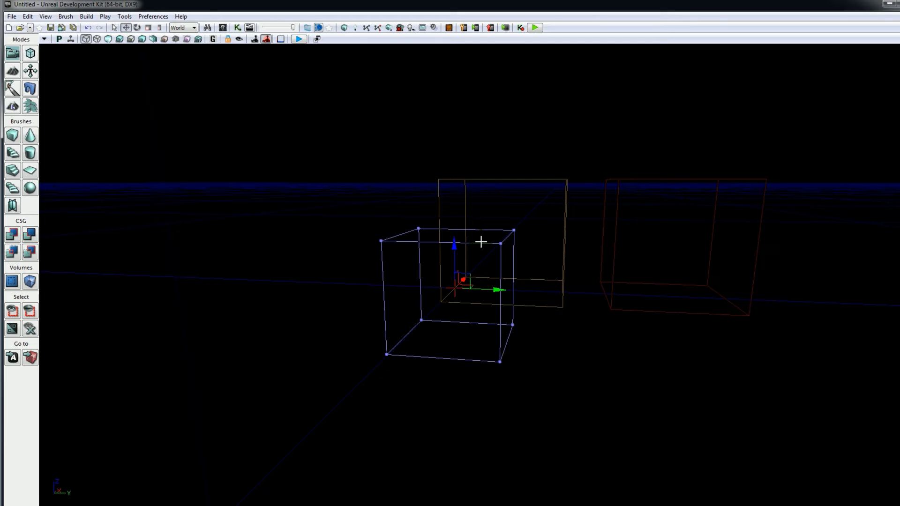
left_click(499, 180)
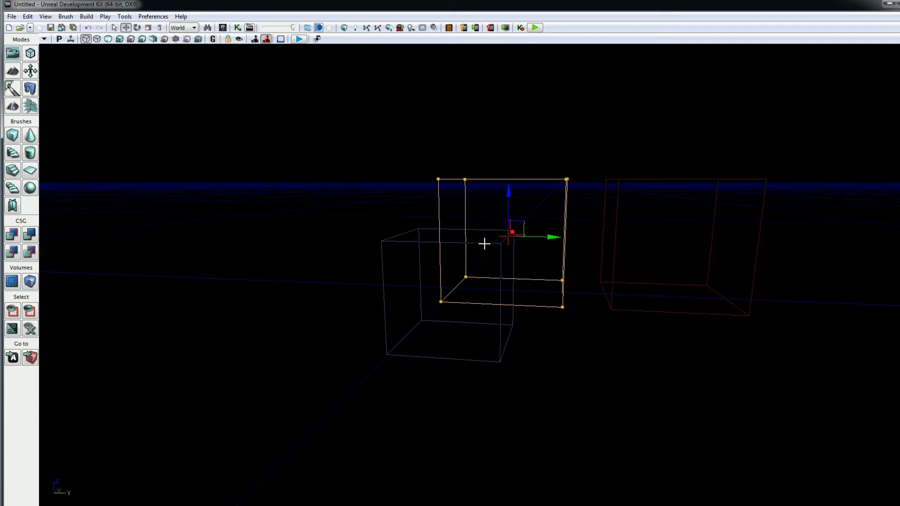
left_click(108, 39)
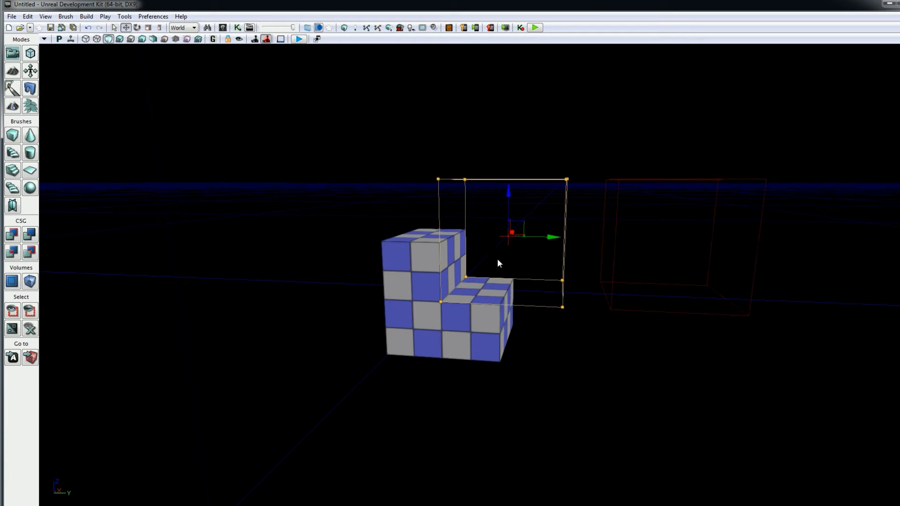
left_click(413, 299)
left_click(86, 39)
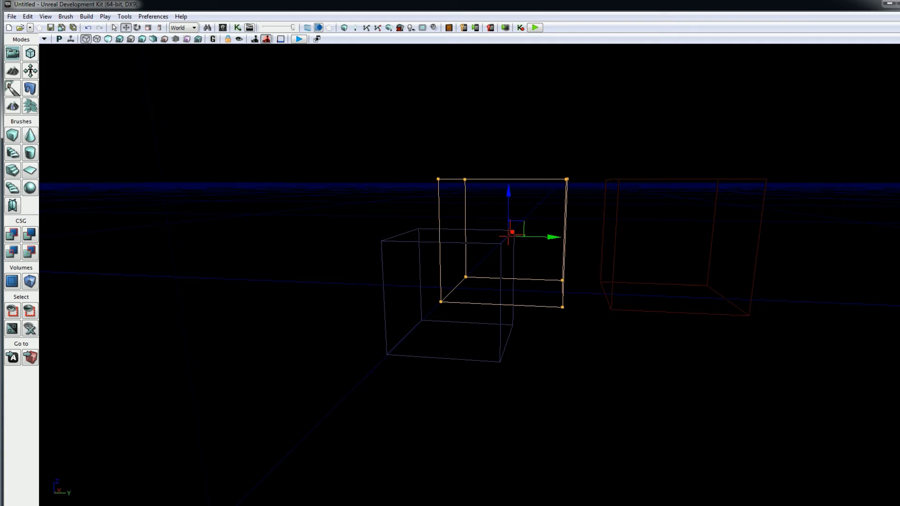
left_click(426, 242)
left_click(439, 207)
Compare the carved cube in Wireframe and Unlit views with its brushes in Brush Wireframe, leaving nothing selected
left_click(96, 39)
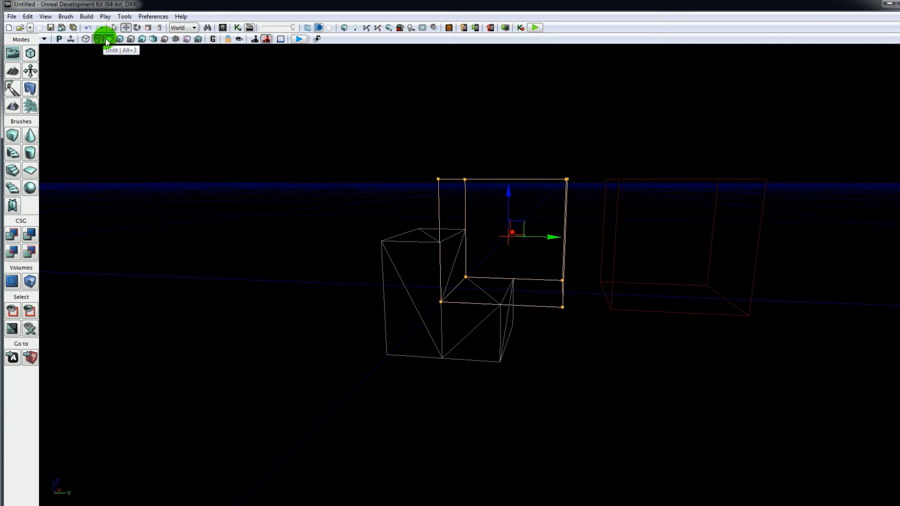
left_click(107, 39)
left_click(323, 284)
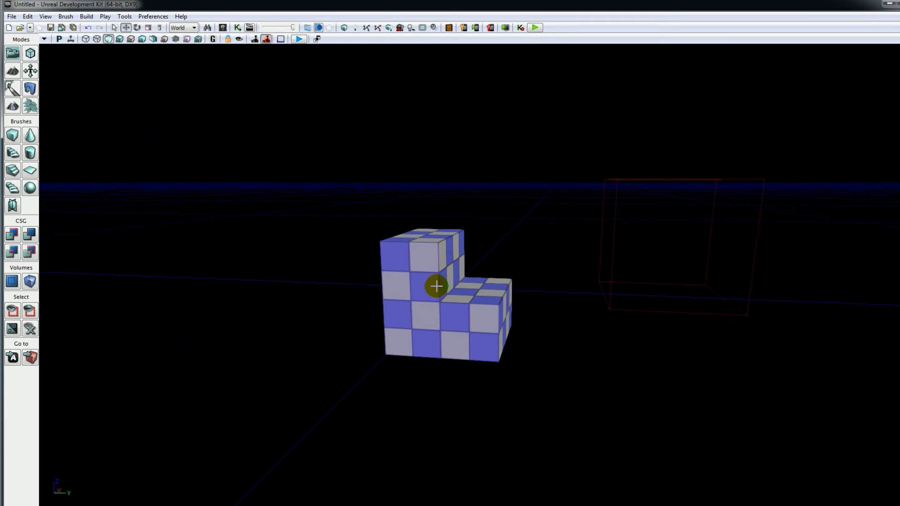
left_click(87, 39)
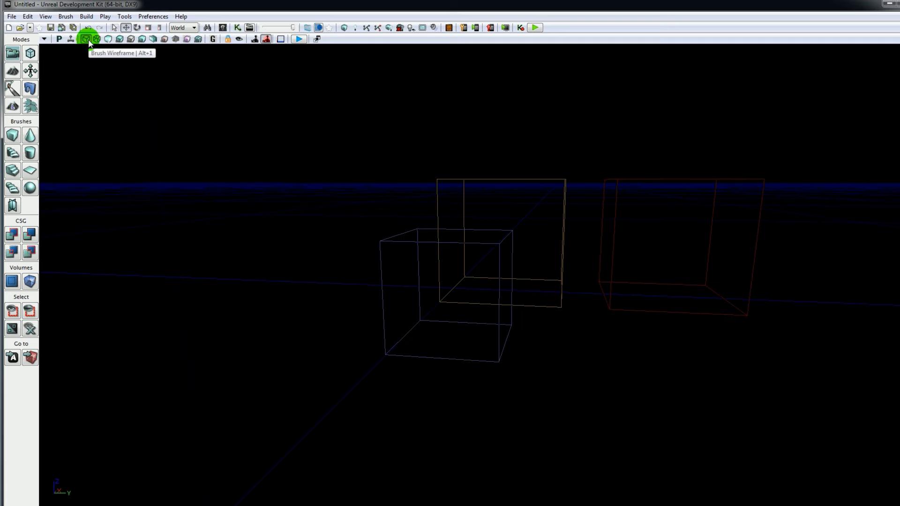
Move the subtractive cube brush along positive Y and up so it overlaps the additive cube's upper corner less, and show the Unlit view
left_click(438, 216)
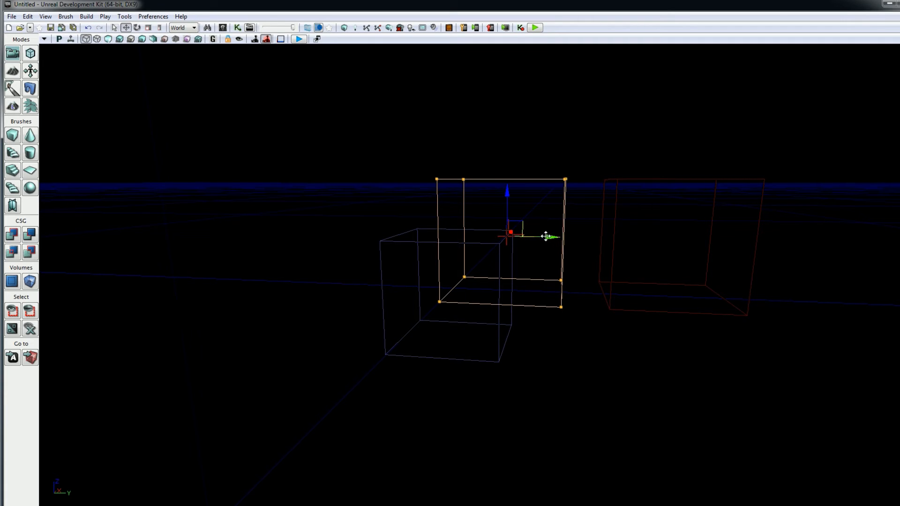
left_click_drag(545, 237, 592, 237)
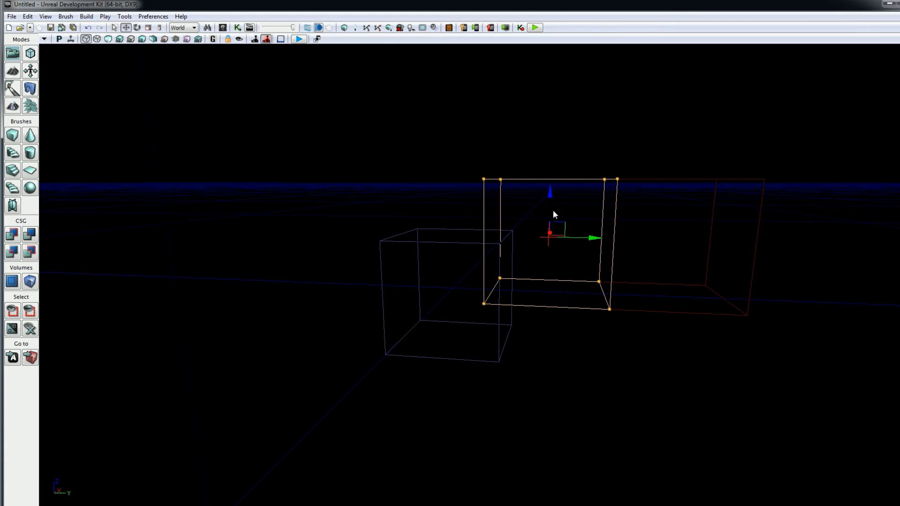
left_click_drag(553, 210, 554, 167)
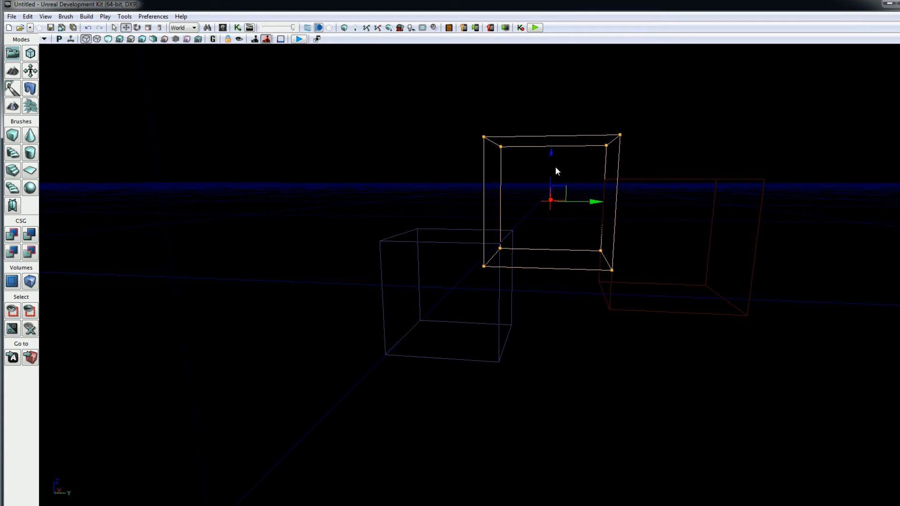
left_click(108, 39)
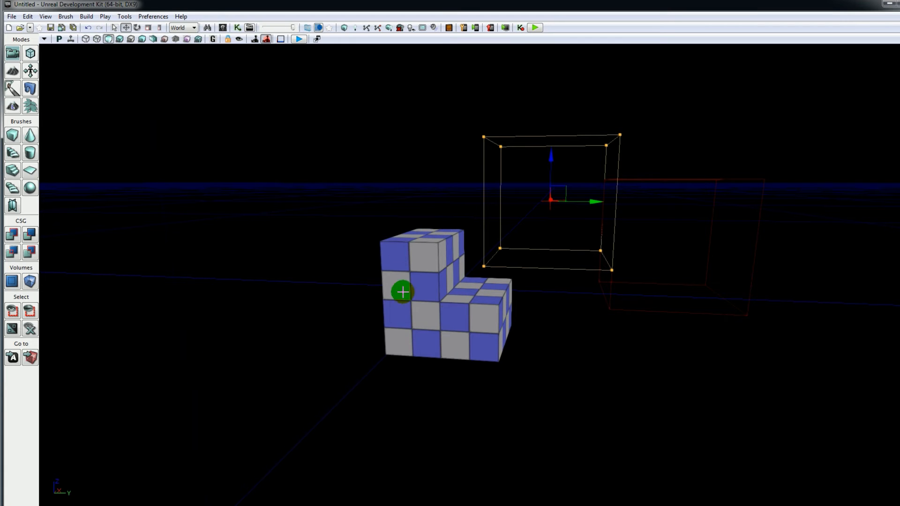
Build geometry for the visible levels and dismiss the map check report
left_click(344, 29)
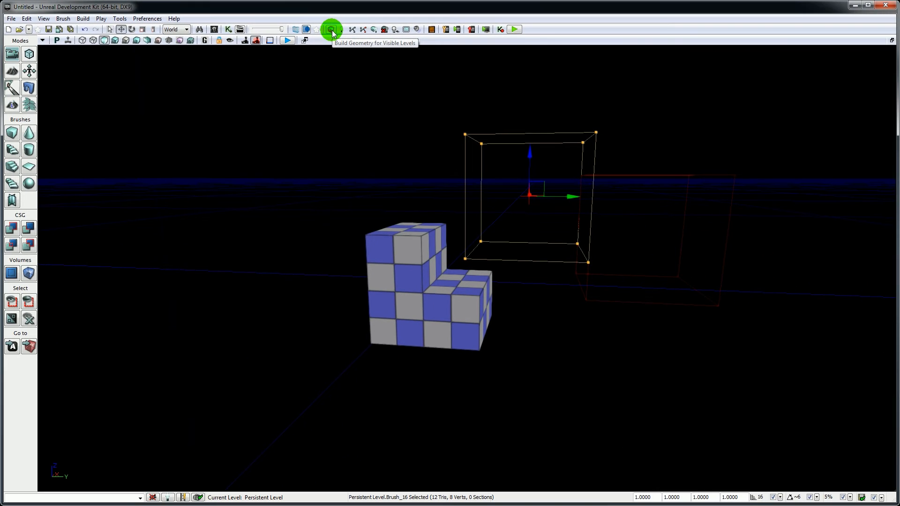
left_click(332, 30)
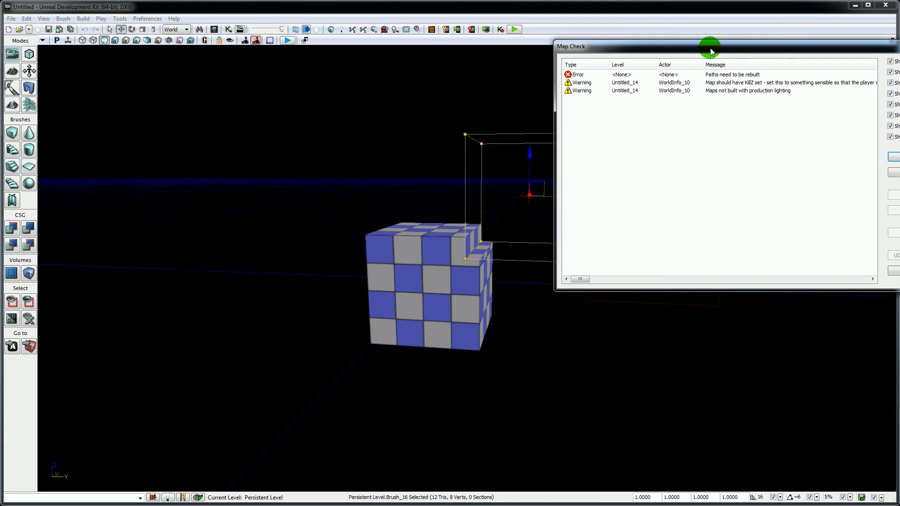
left_click_drag(709, 48, 589, 62)
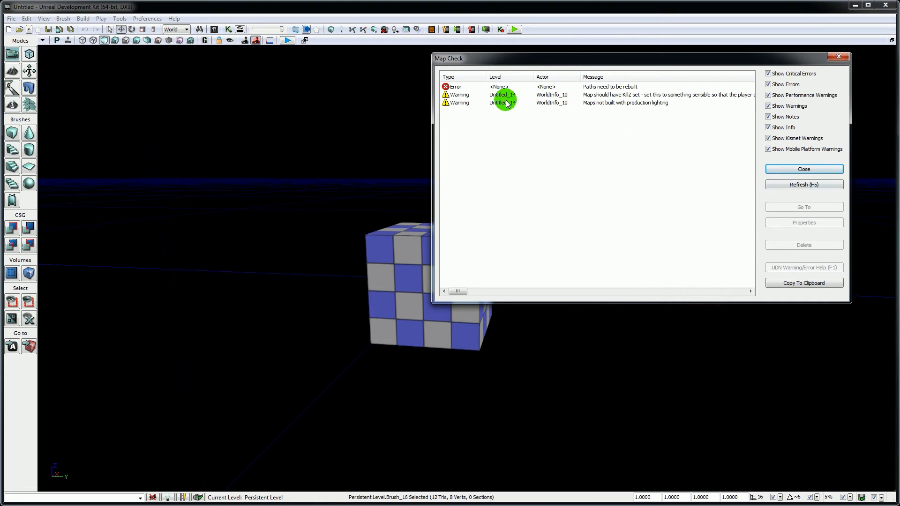
left_click(806, 169)
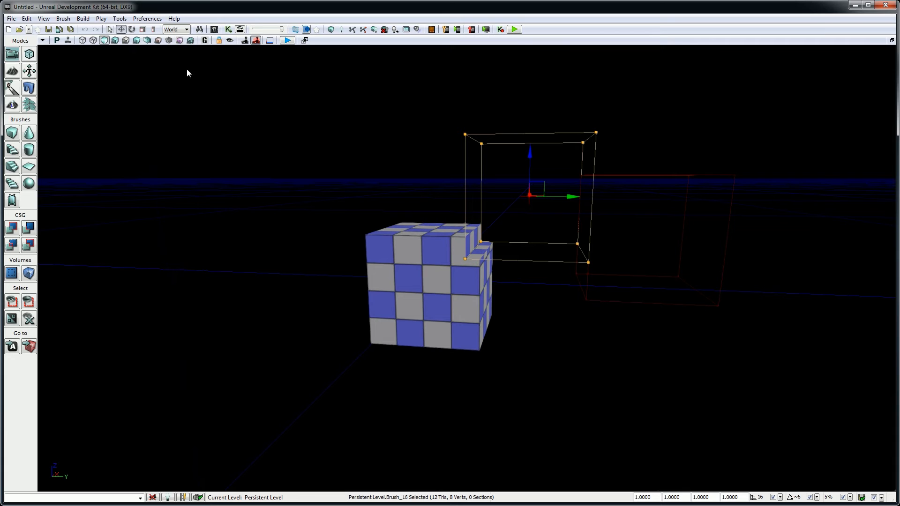
Select the additive and subtractive brushes in Brush Wireframe and compare their overlap with the rebuilt cube in Unlit view
left_click(81, 40)
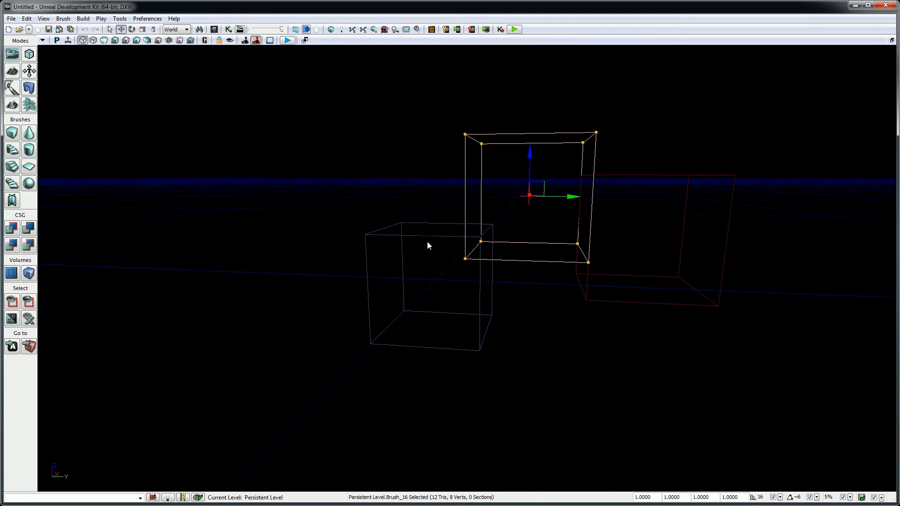
left_click(428, 240)
left_click(464, 207)
left_click(104, 41)
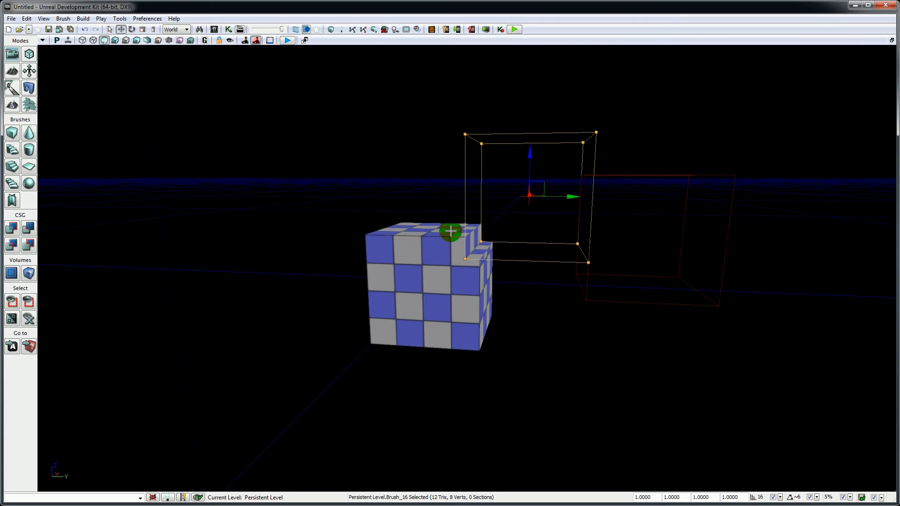
left_click(488, 270)
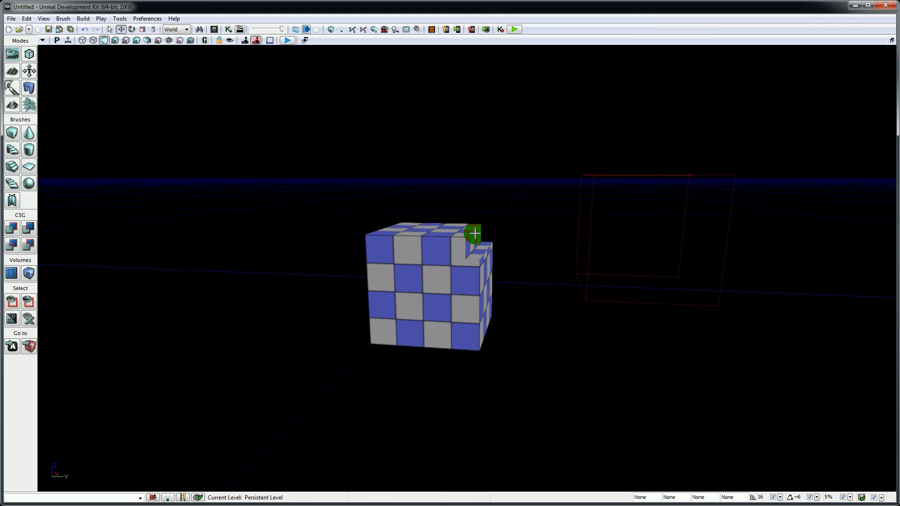
Delete the subtractive cube brush in Brush Wireframe view
left_click(85, 40)
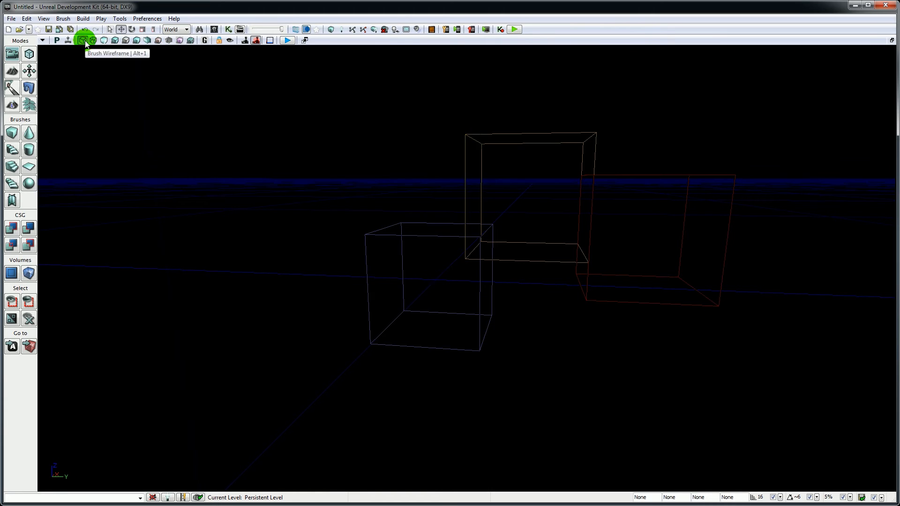
left_click(483, 134)
key("Delete")
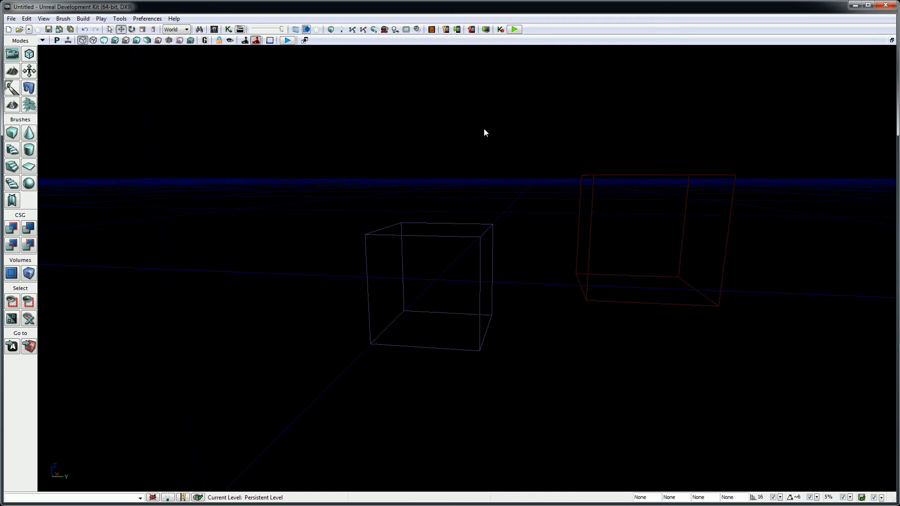
Rebuild the visible levels' geometry in Unlit view without the subtractive brush, and dismiss the map check report
left_click(103, 40)
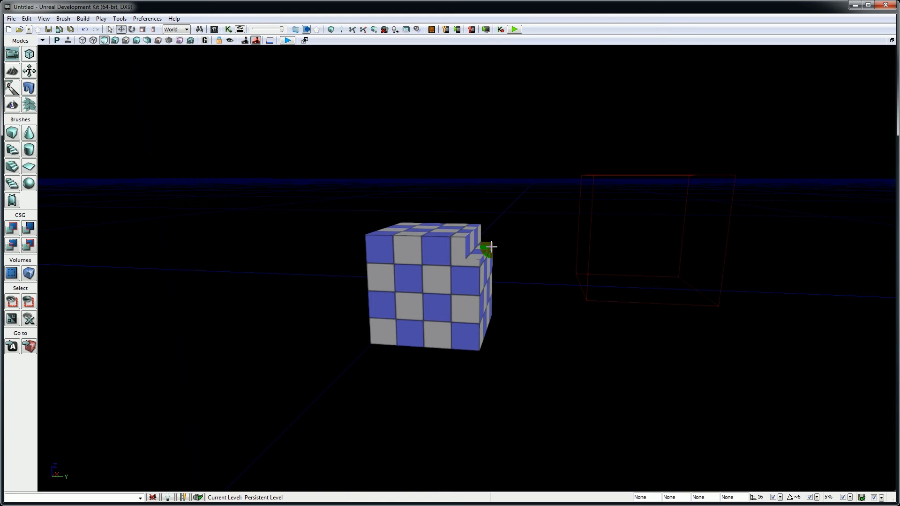
left_click(330, 30)
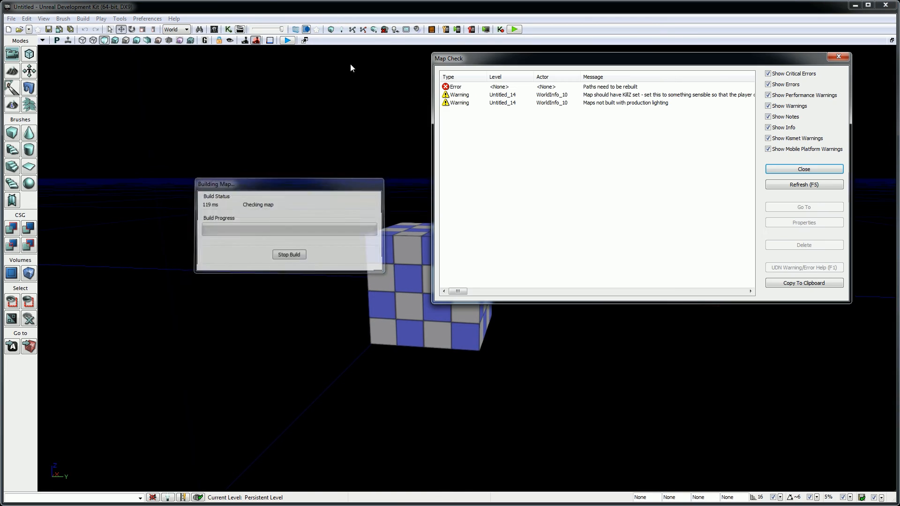
left_click_drag(491, 57, 588, 53)
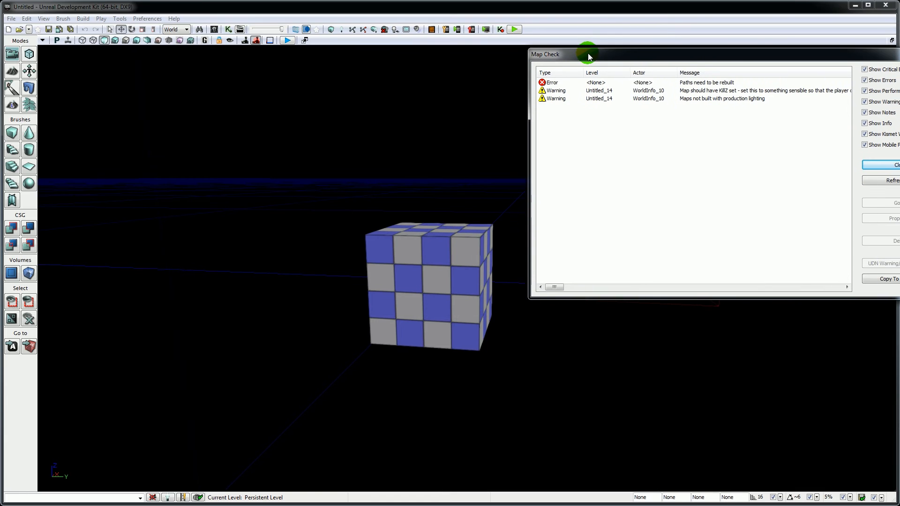
left_click(881, 164)
Compare the remaining additive cube in Brush Wireframe and Unlit views, examining its solid faces
left_click(84, 40)
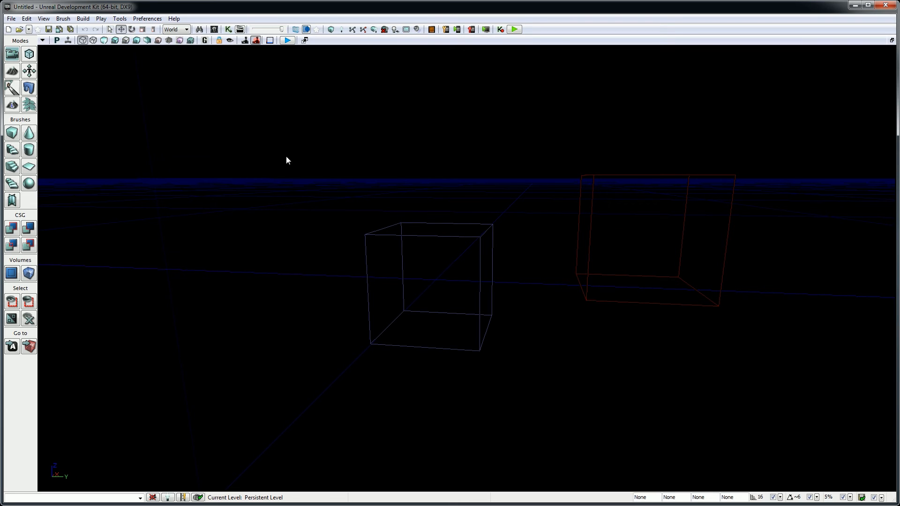
left_click(104, 40)
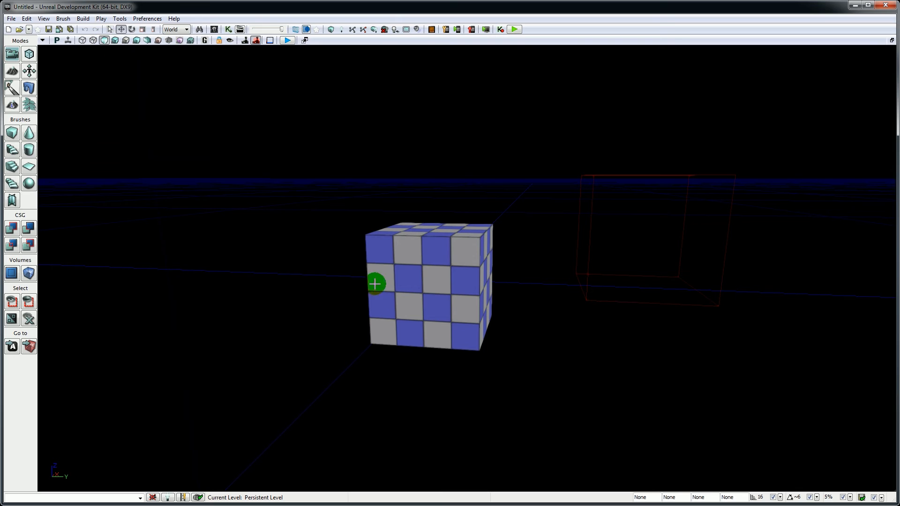
left_click(438, 278)
left_click(478, 279)
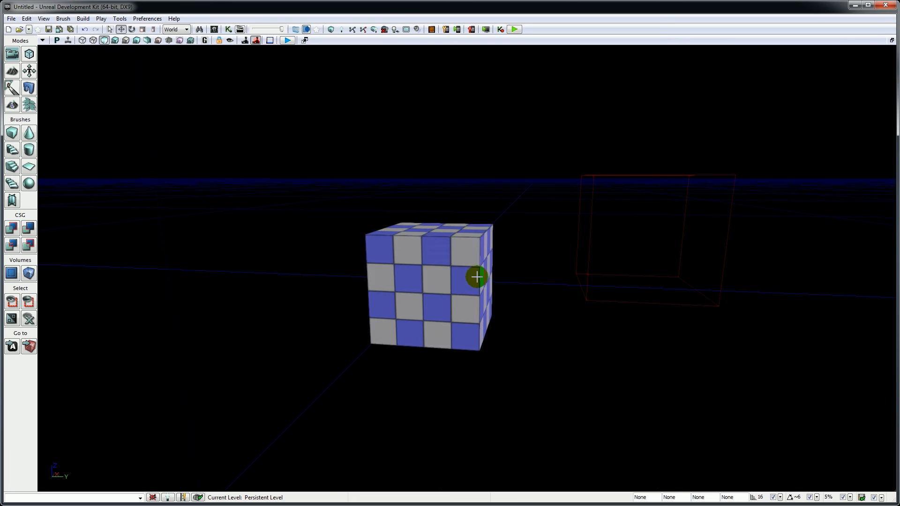
left_click(477, 277)
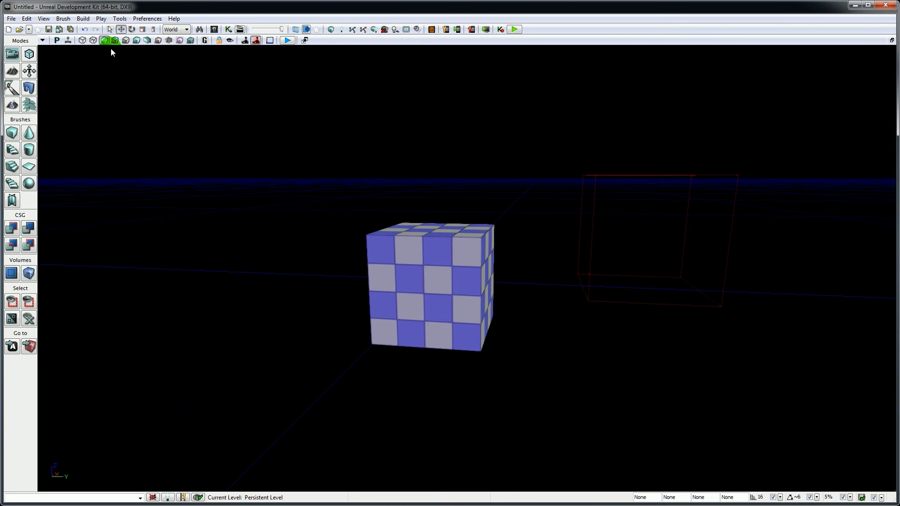
Select the additive cube brush in Brush Wireframe, move it along negative Y in Unlit view, and rebuild the visible levels' geometry
left_click(82, 41)
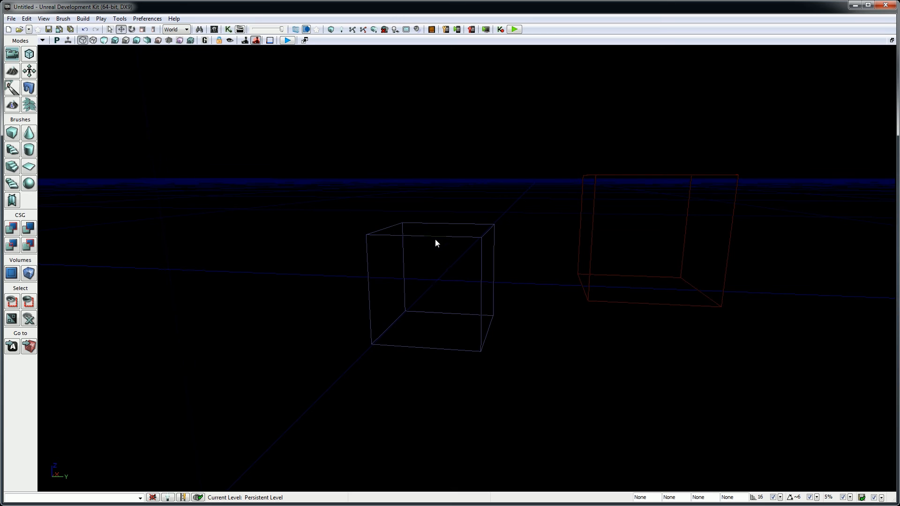
left_click(436, 237)
left_click(104, 41)
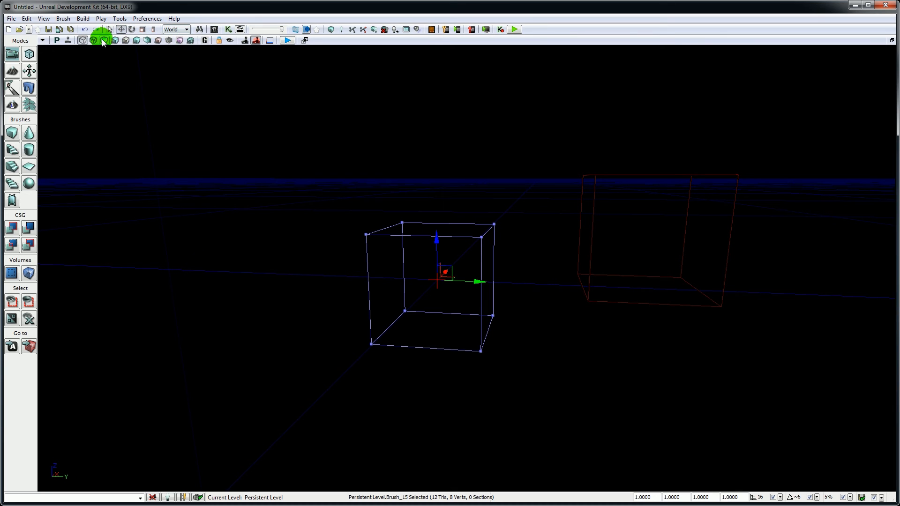
left_click(464, 234)
mouse_move(476, 273)
left_mouse_down()
mouse_move(476, 285)
mouse_move(323, 274)
left_mouse_up()
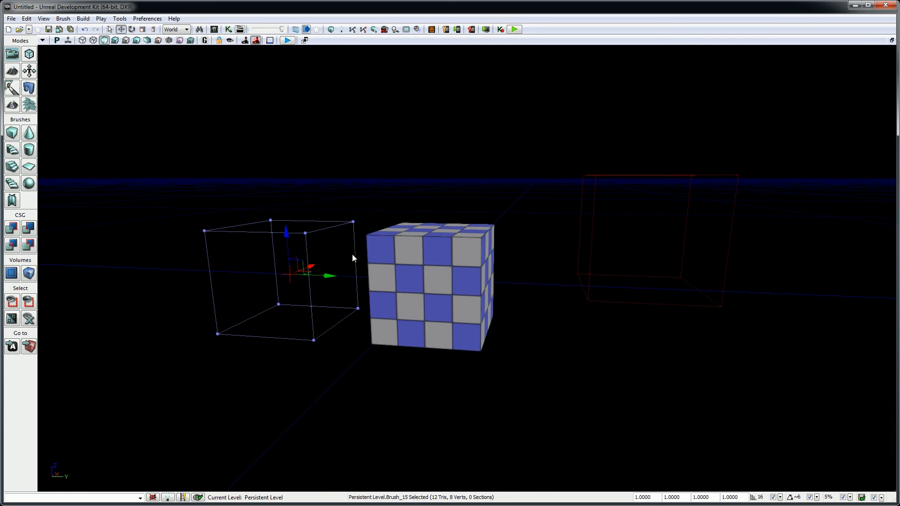
left_click(331, 30)
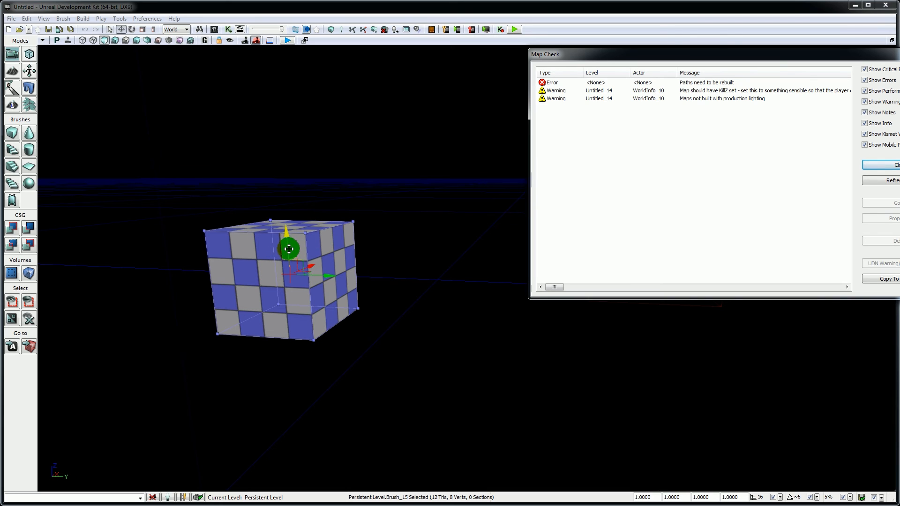
Raise the additive cube brush along the Z axis, dismiss the map check report, and rebuild the geometry at the raised location
left_click_drag(287, 245, 275, 84)
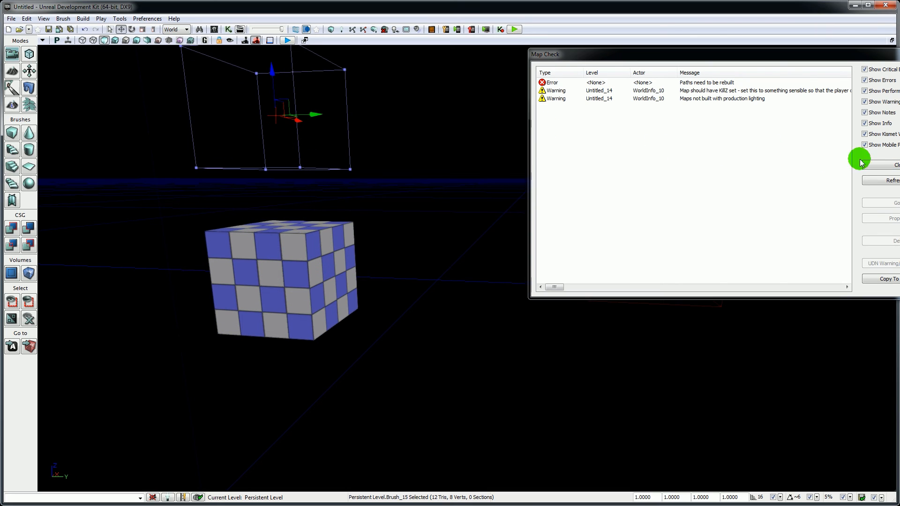
left_click(880, 164)
left_click(330, 31)
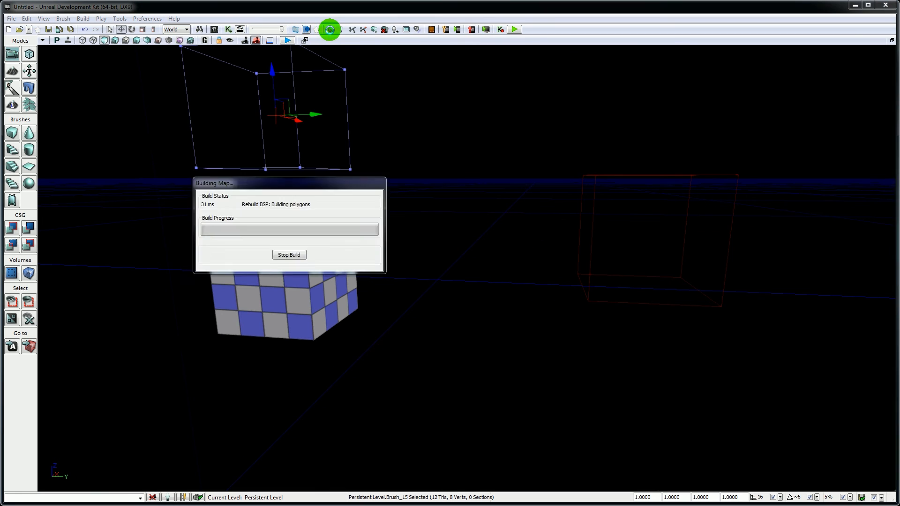